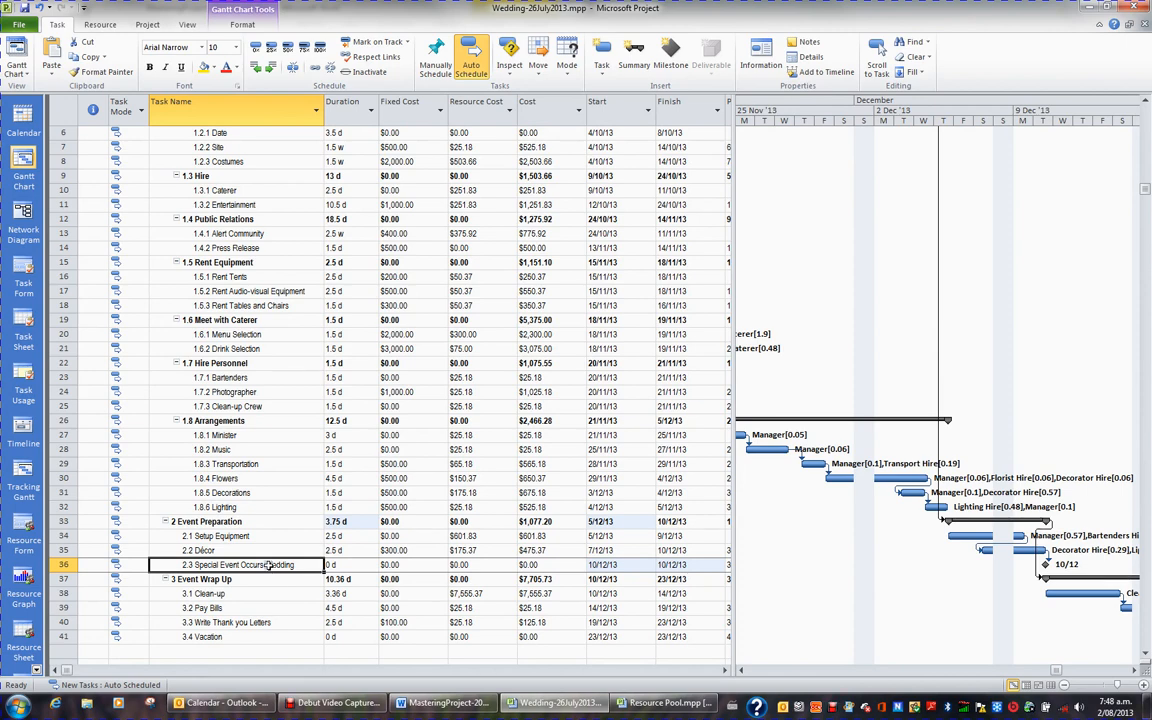
Save the wedding project and update the resource pool with the changes from all open sharer projects
left_click(24, 8)
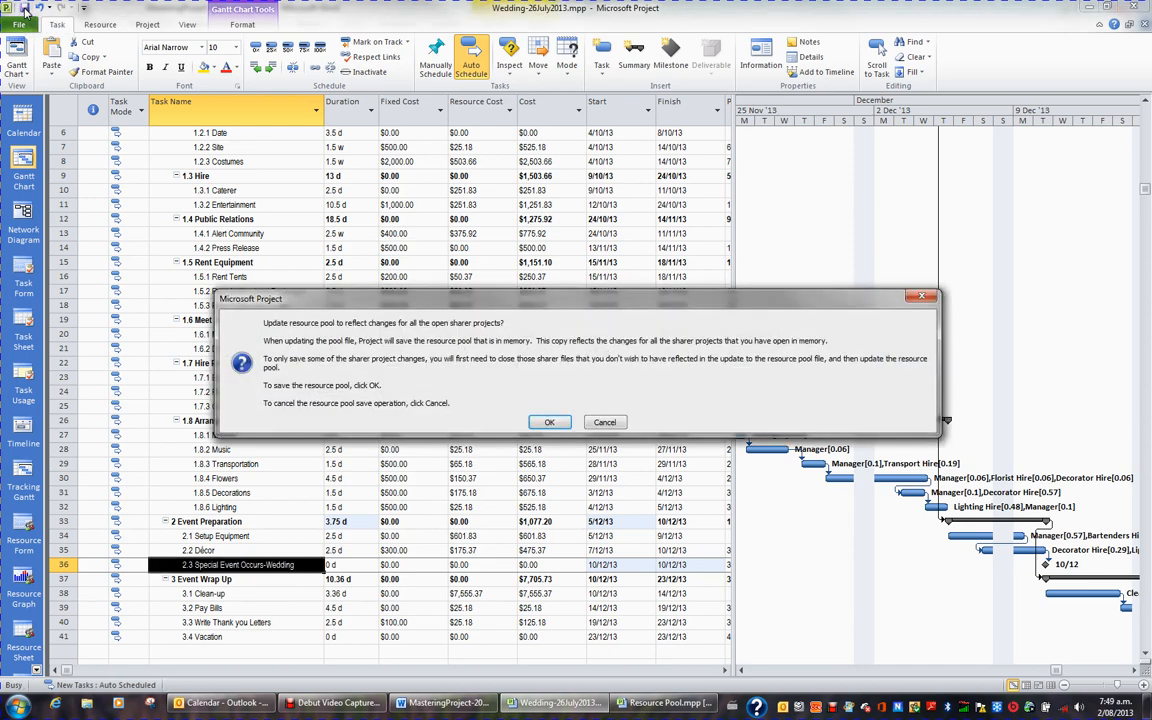
left_click(548, 421)
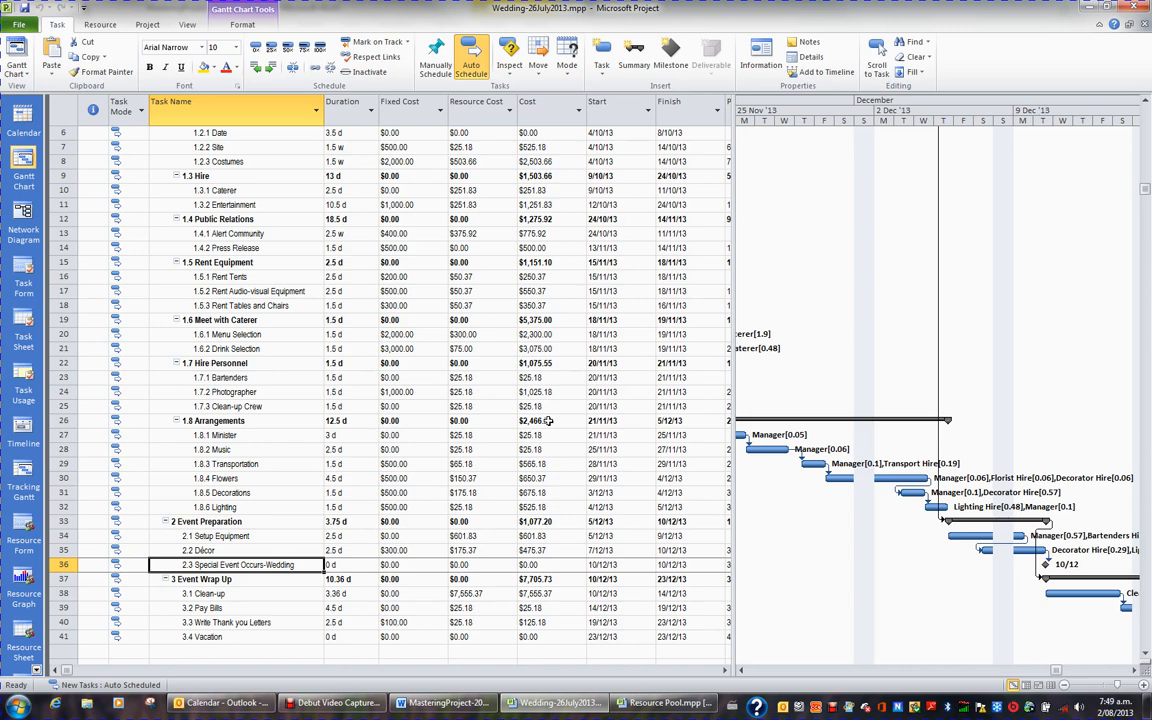
Insert a Baseline Duration column before the Start column of the task table
right_click(621, 105)
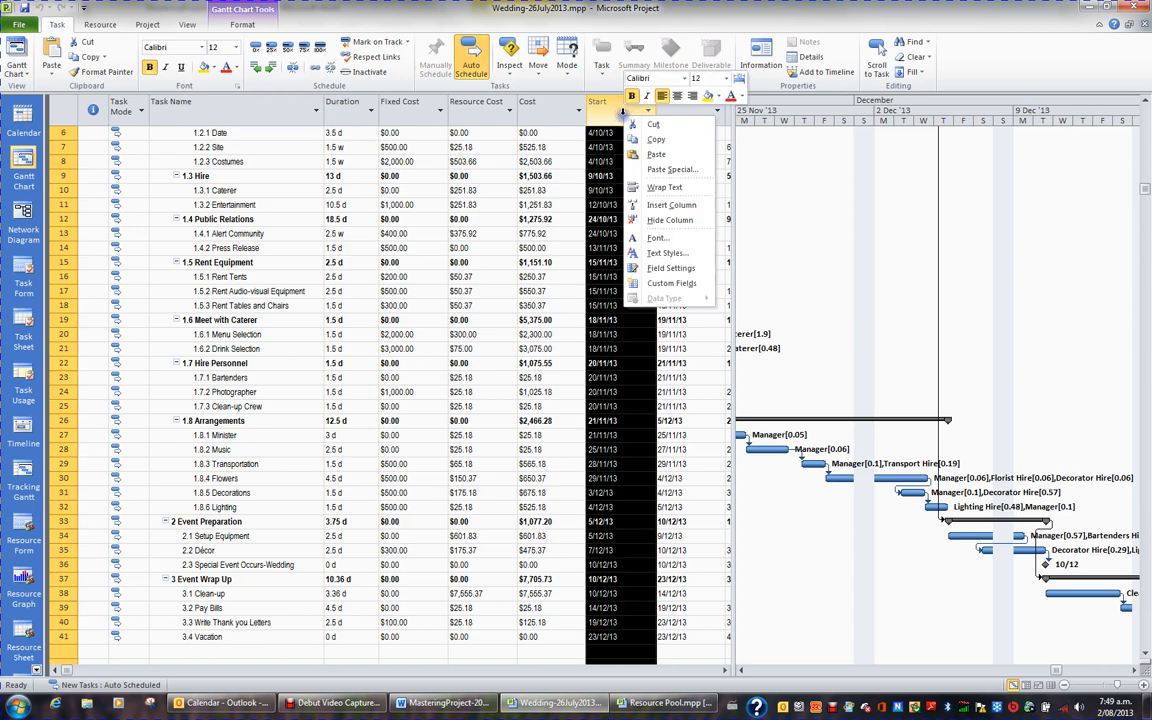
left_click(661, 205)
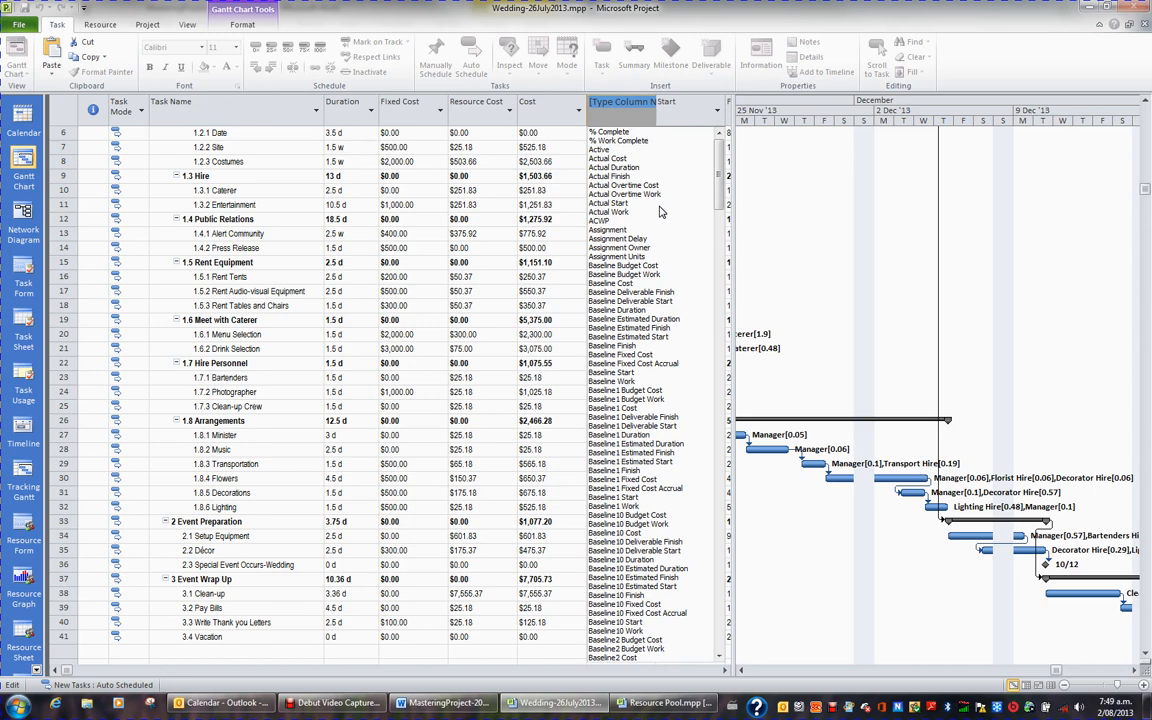
type("baseline Budget Cost")
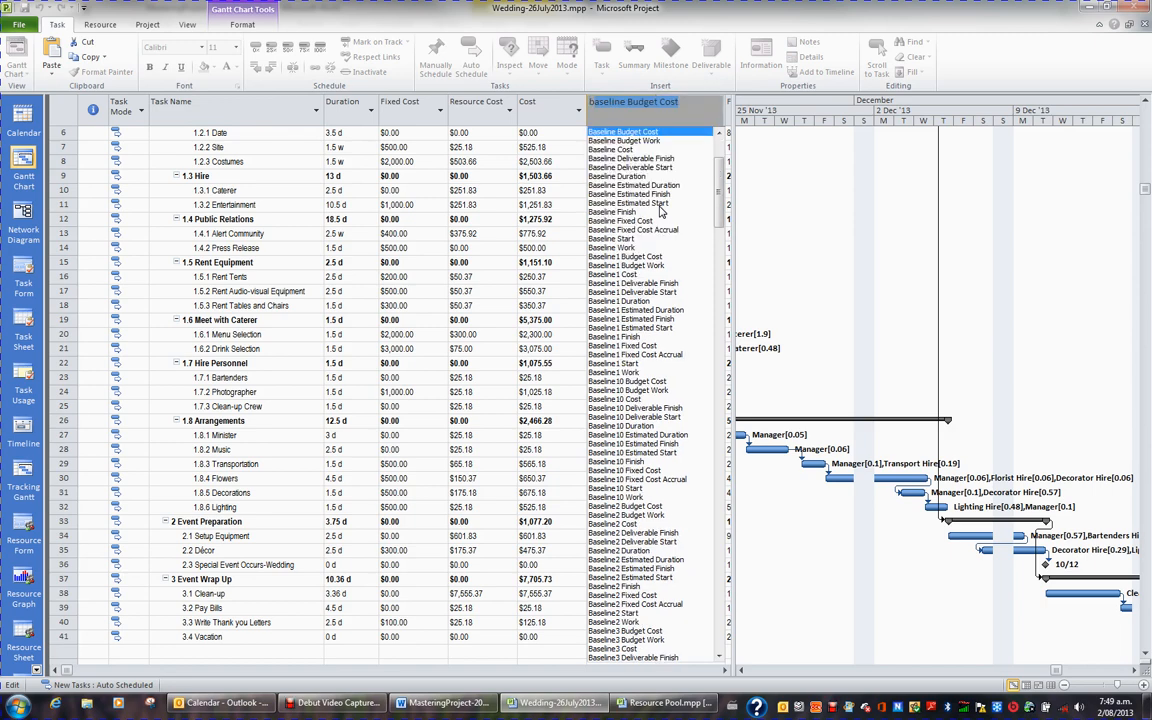
left_click(630, 177)
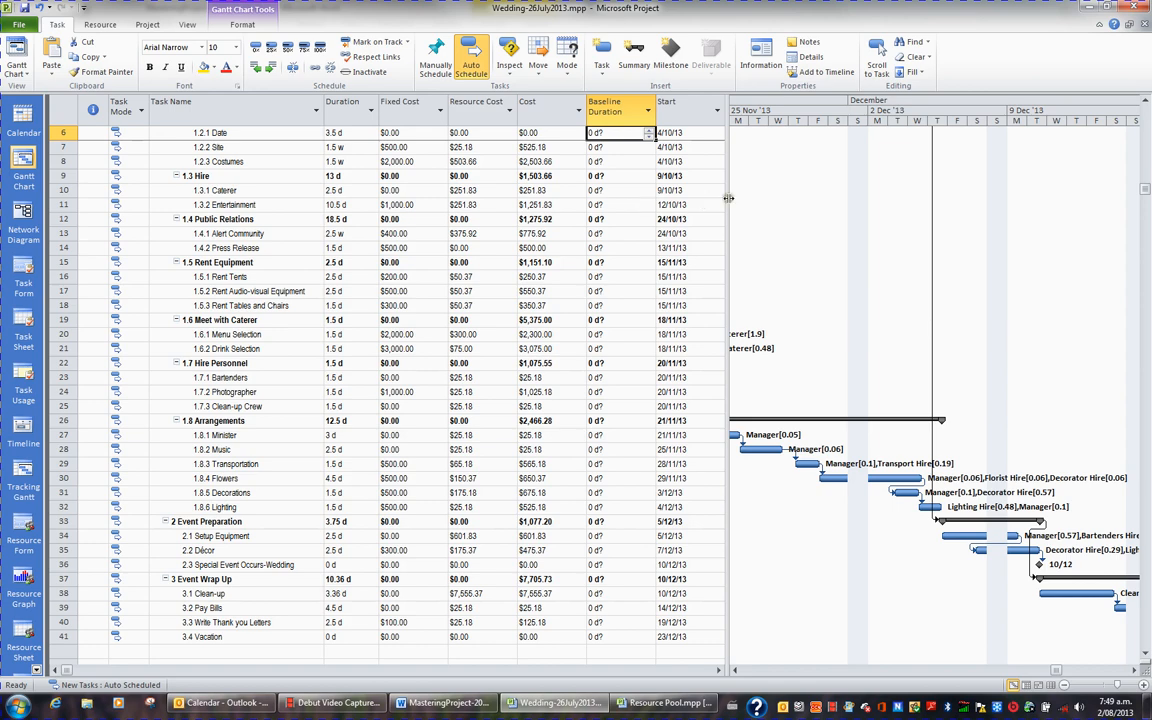
Widen the task table and insert a Baseline Start column before the Finish column
left_click_drag(728, 200, 896, 186)
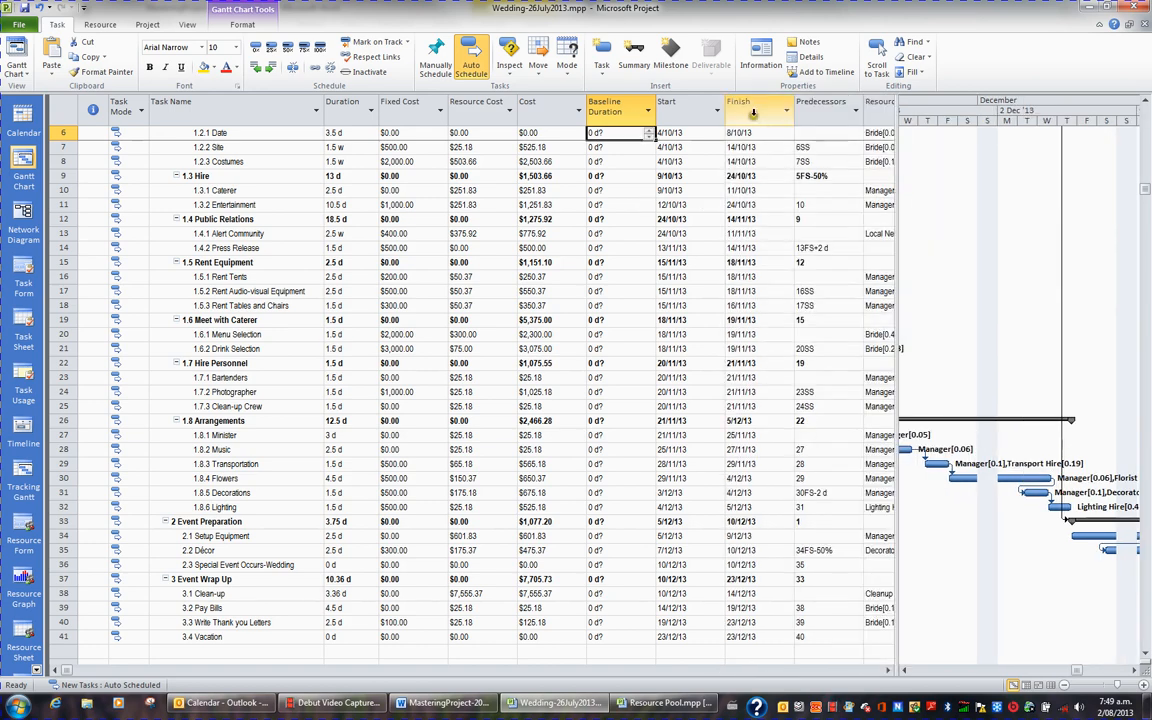
right_click(750, 107)
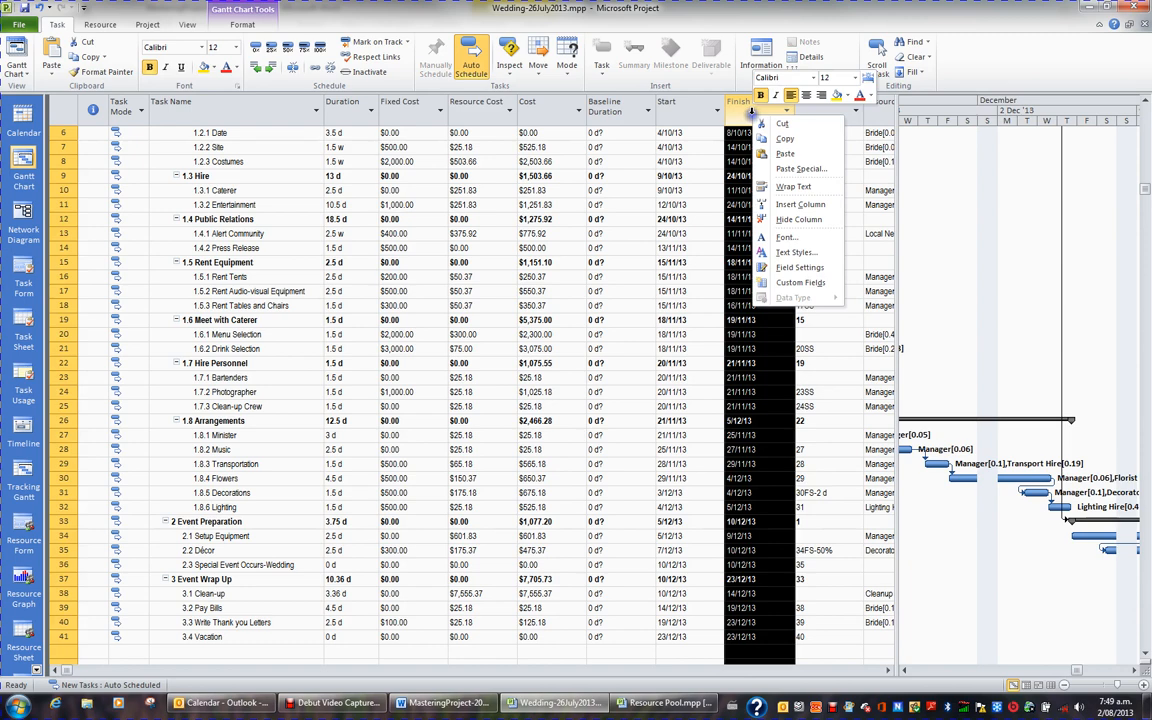
left_click(790, 205)
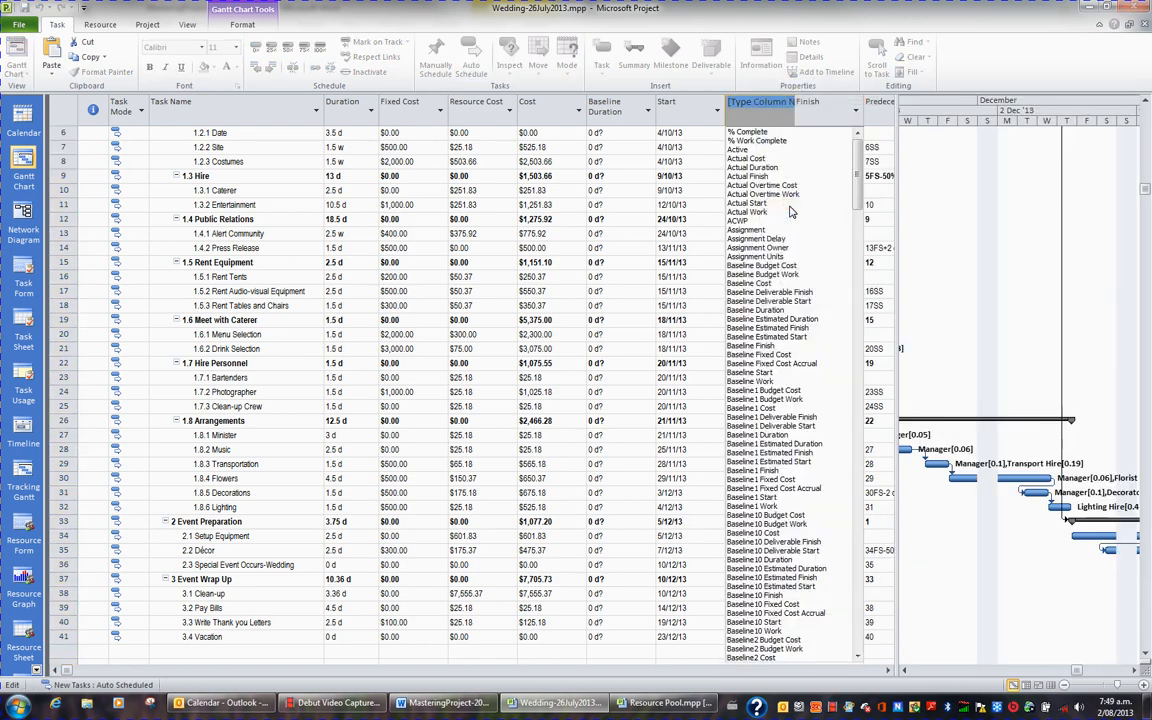
left_click(763, 373)
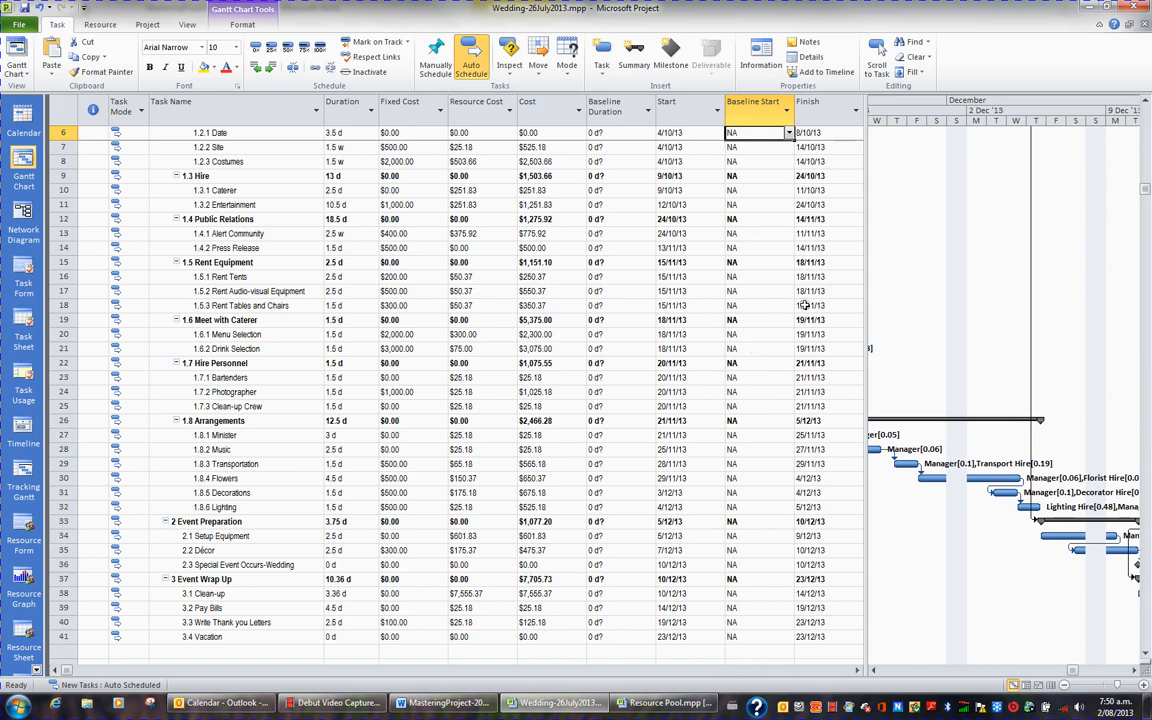
Extend the task table further and insert a Baseline Finish column before the Predecessors column
left_click_drag(866, 222, 965, 222)
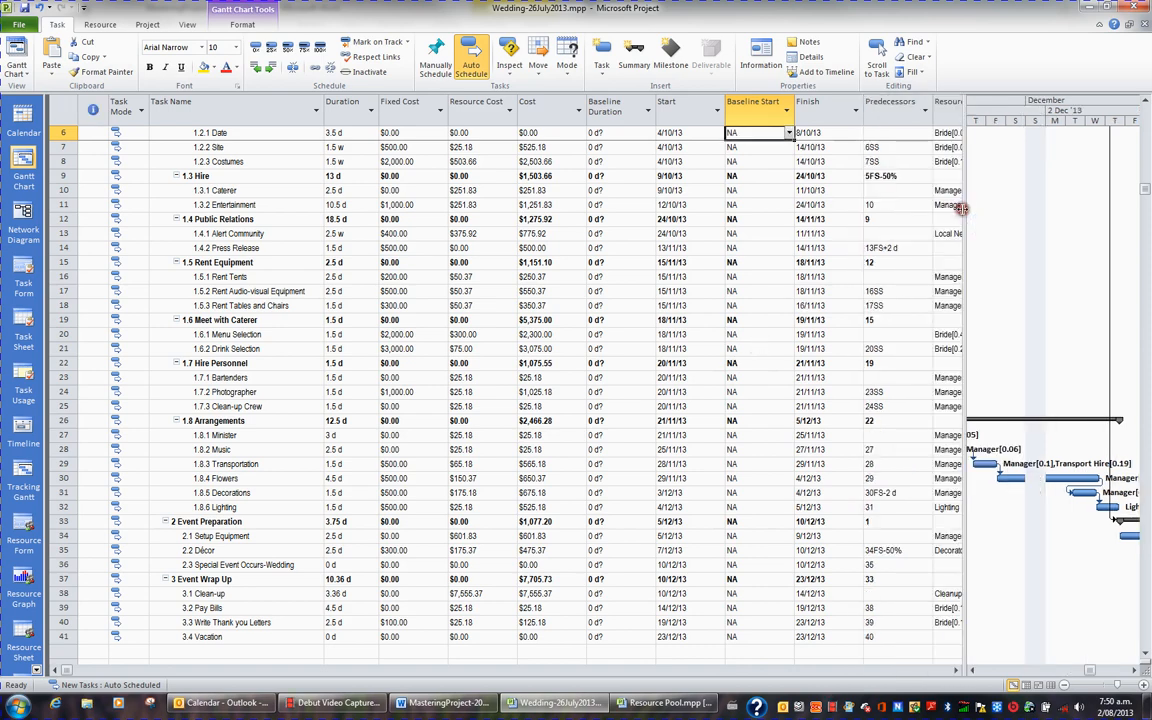
right_click(893, 110)
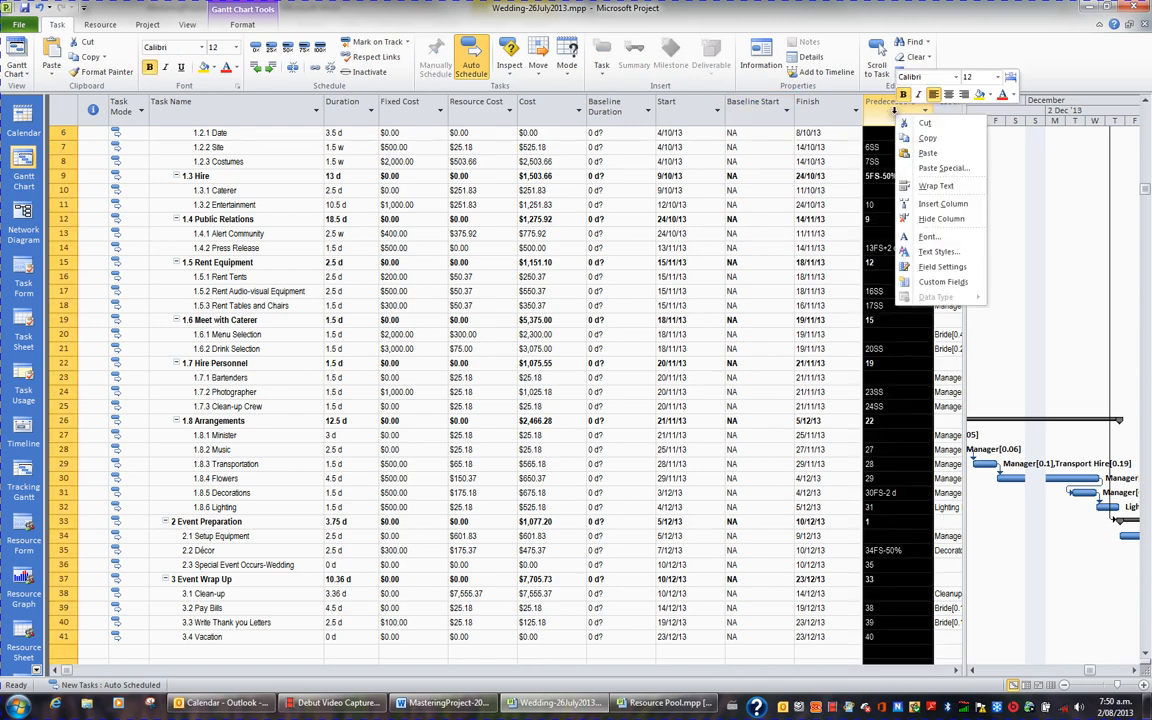
left_click(918, 205)
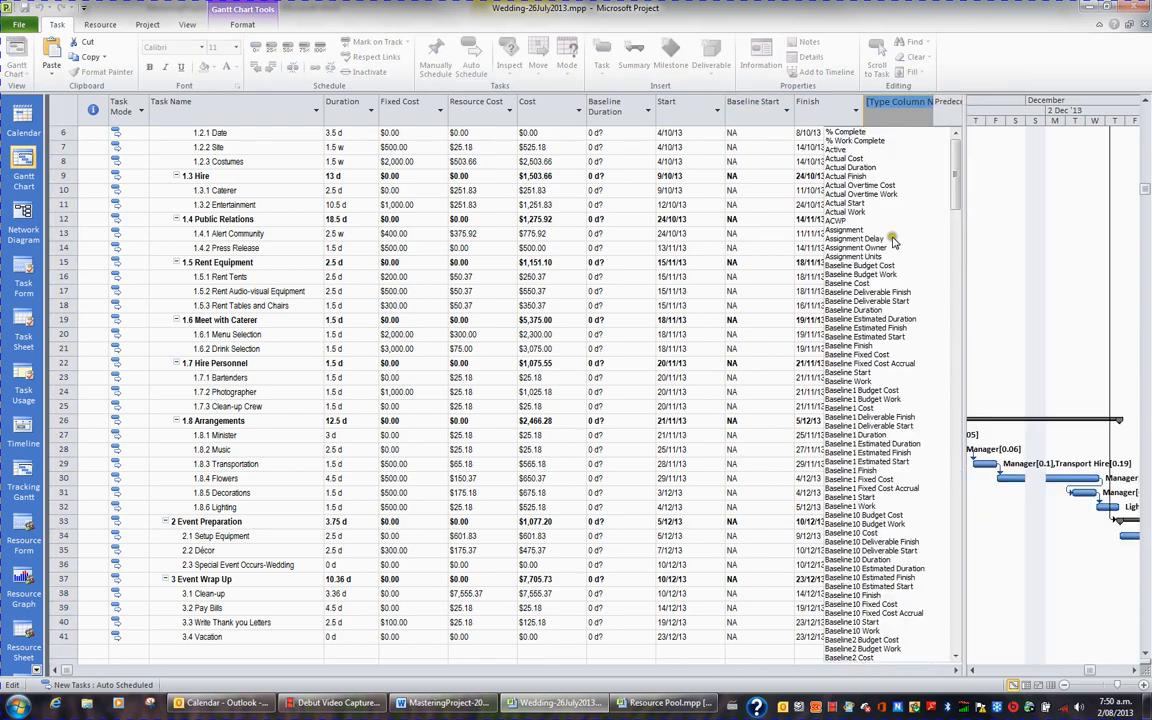
left_click(868, 348)
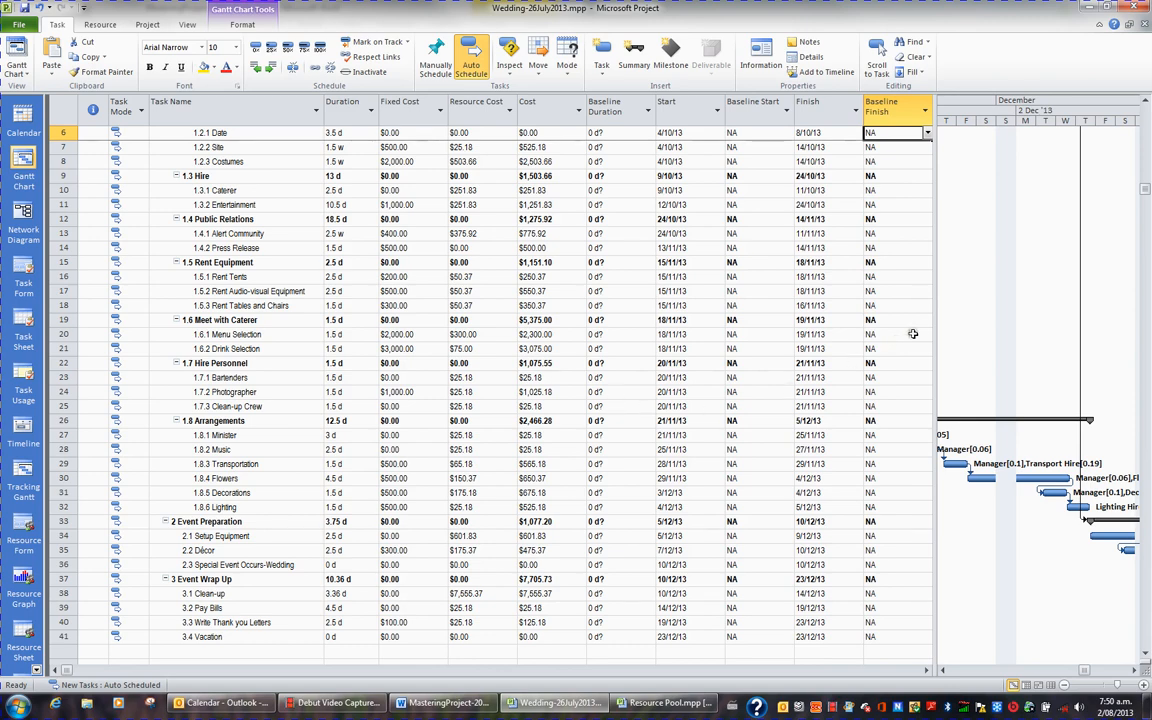
Narrow the task table to the Cost column and examine the Invitation List task's bar in the Tracking Gantt view
left_click_drag(932, 323, 822, 292)
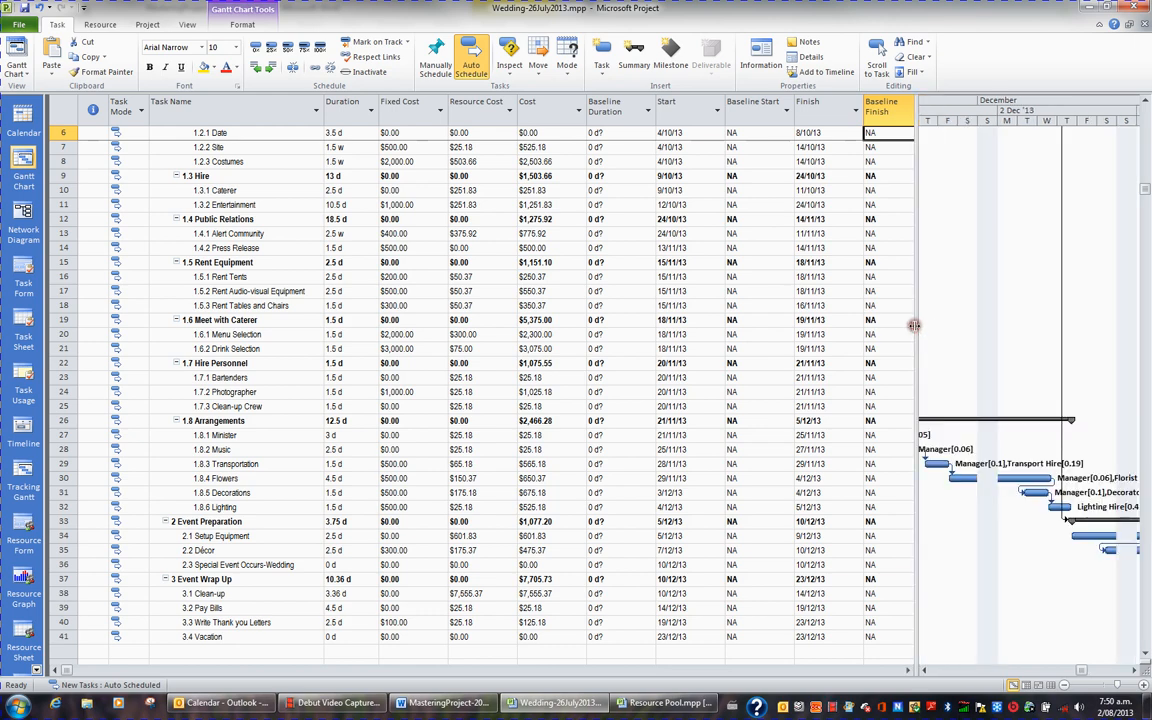
left_click_drag(915, 393, 583, 394)
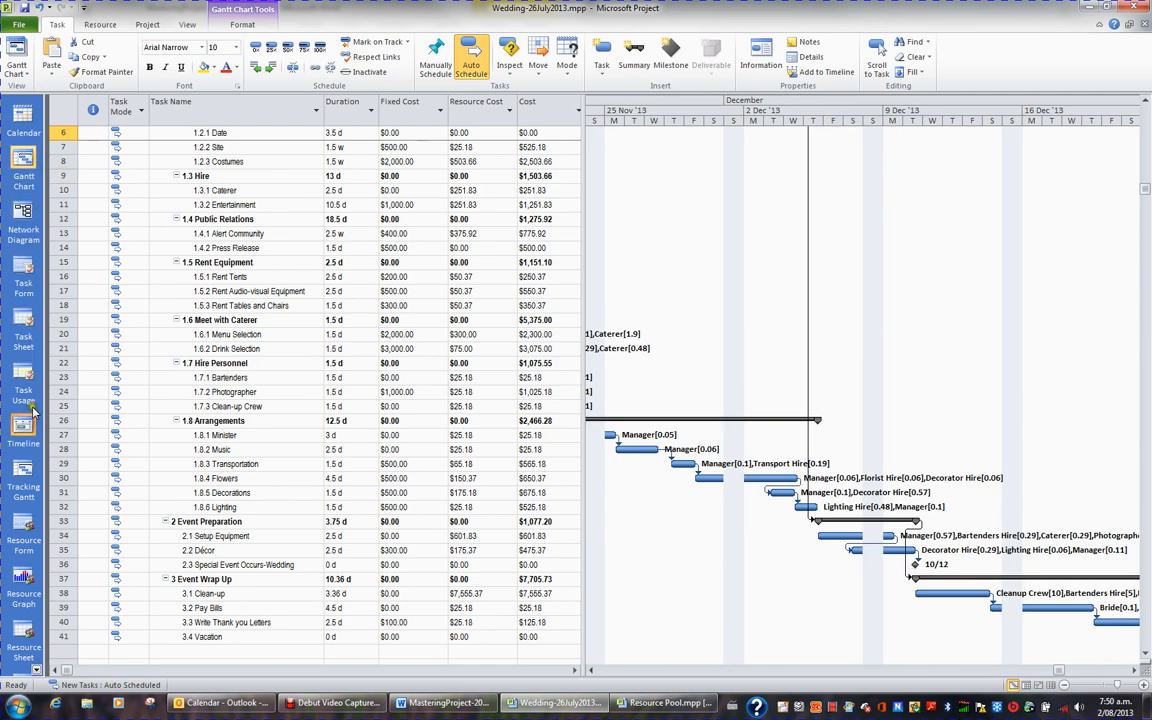
left_click(30, 483)
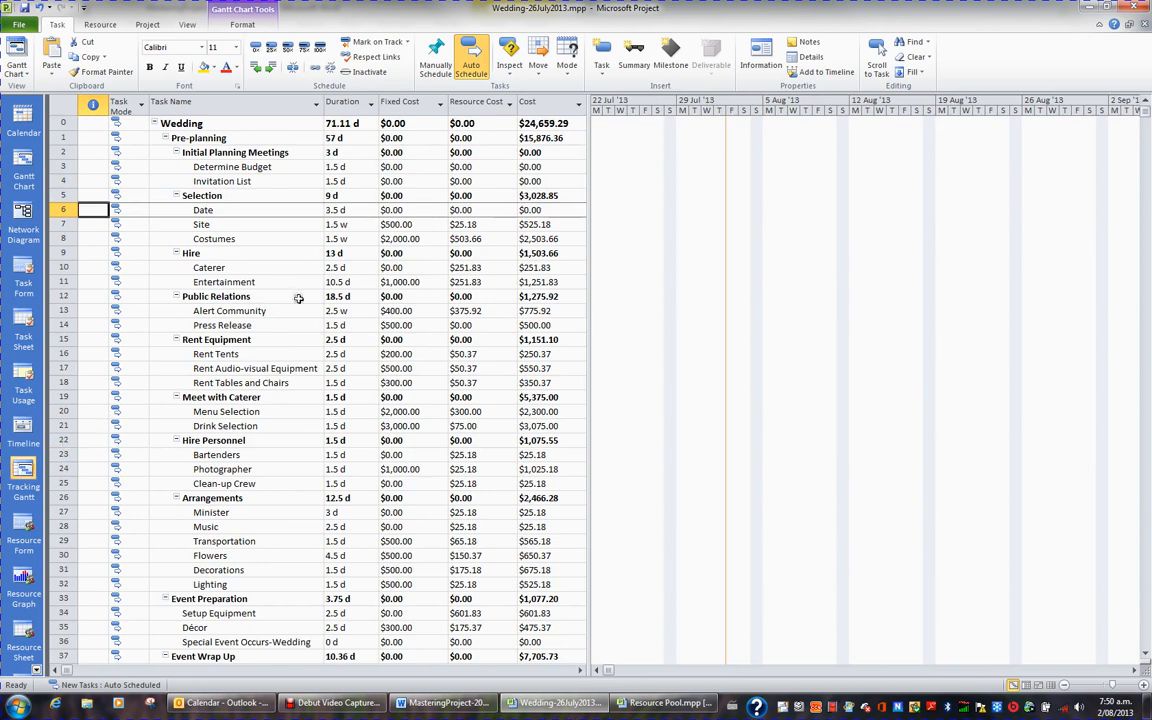
left_click(249, 185)
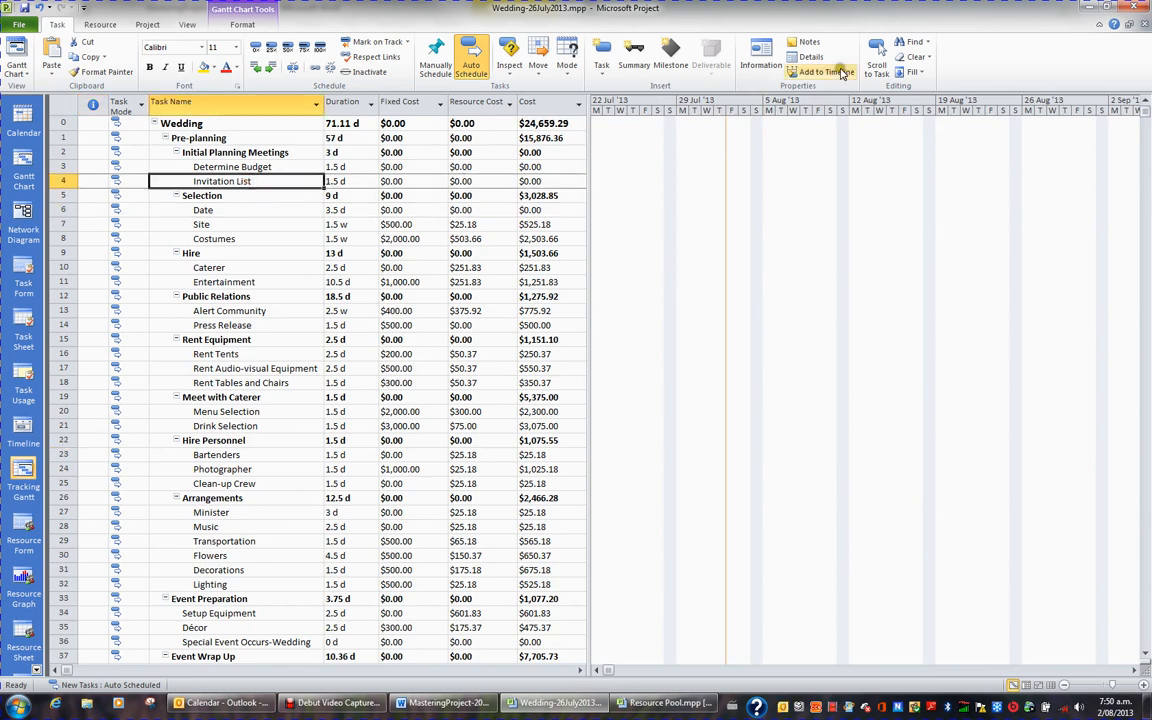
left_click(876, 62)
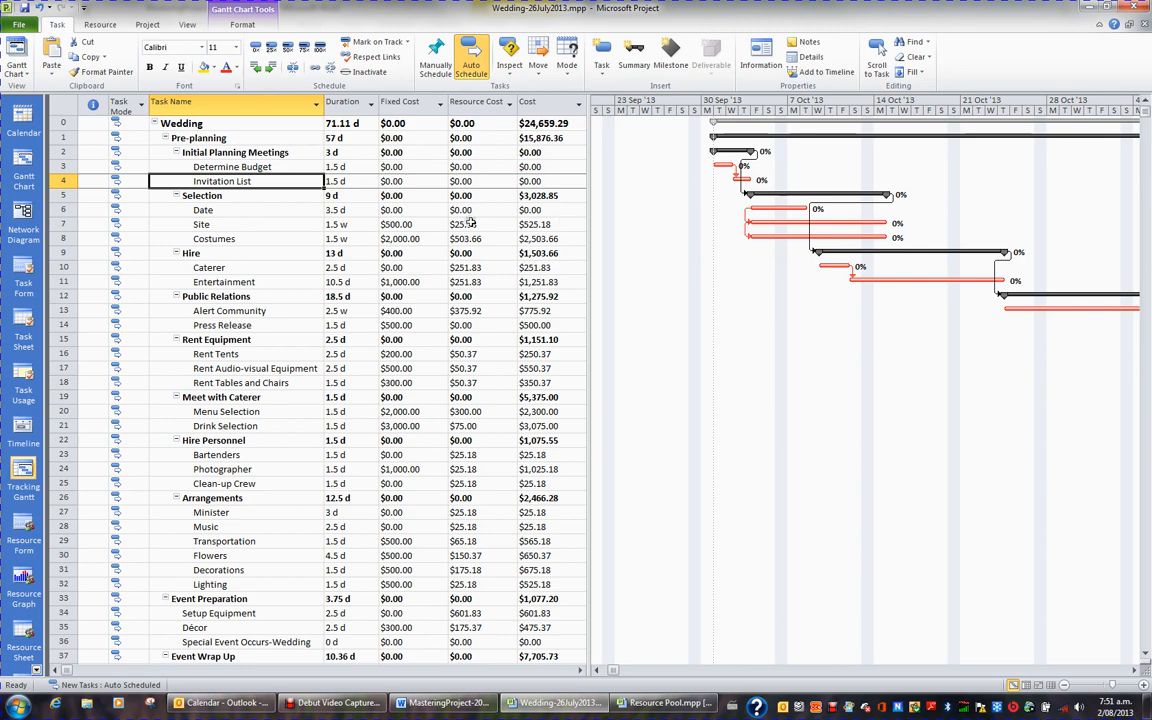
Return to the Gantt Chart view with the baseline columns showing and set the Baseline for the entire project
left_click(23, 172)
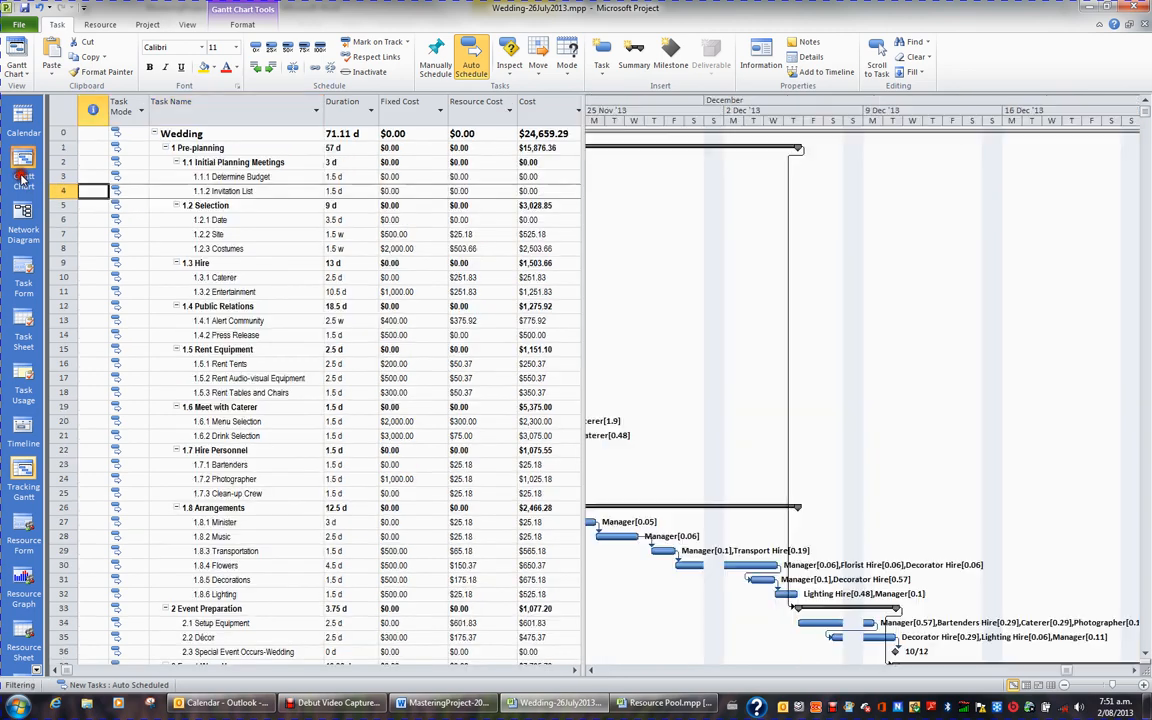
left_click_drag(583, 165, 943, 141)
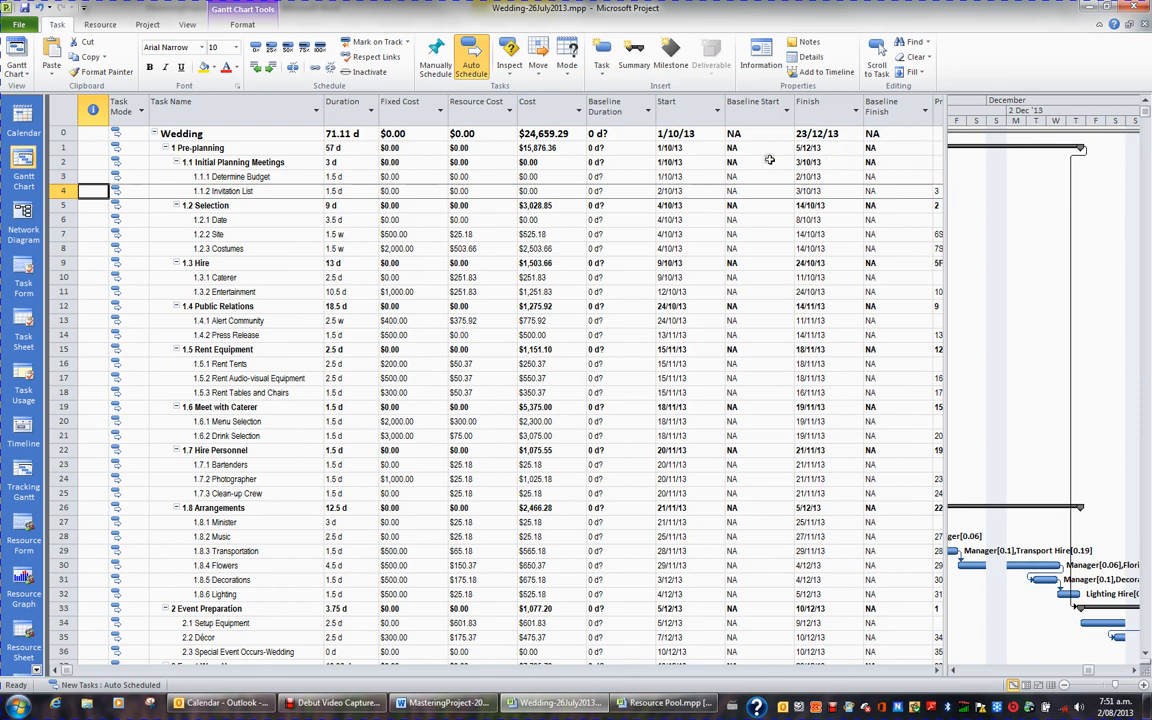
left_click(147, 25)
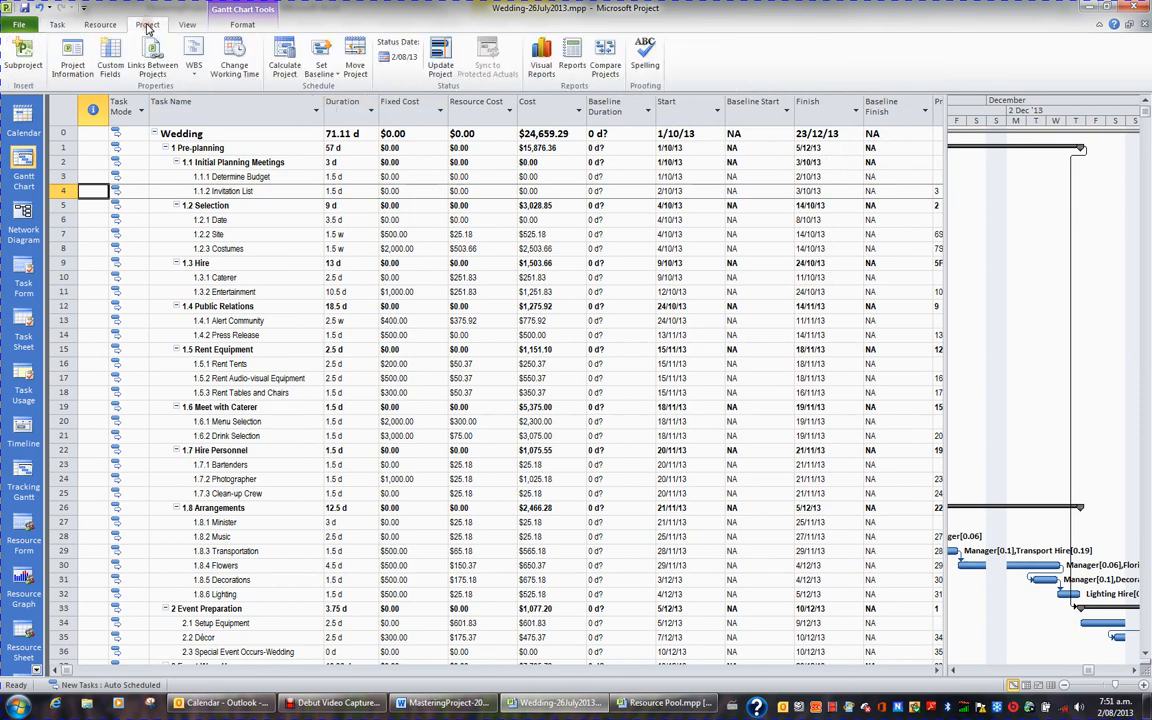
left_click(324, 74)
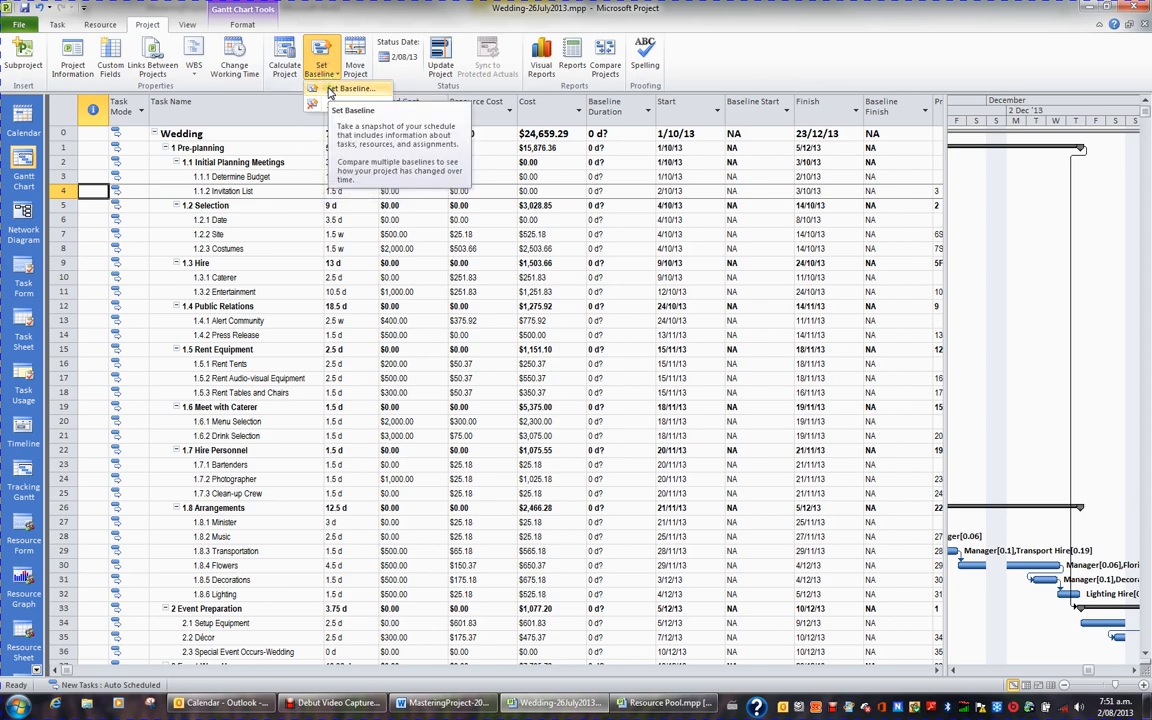
left_click(331, 89)
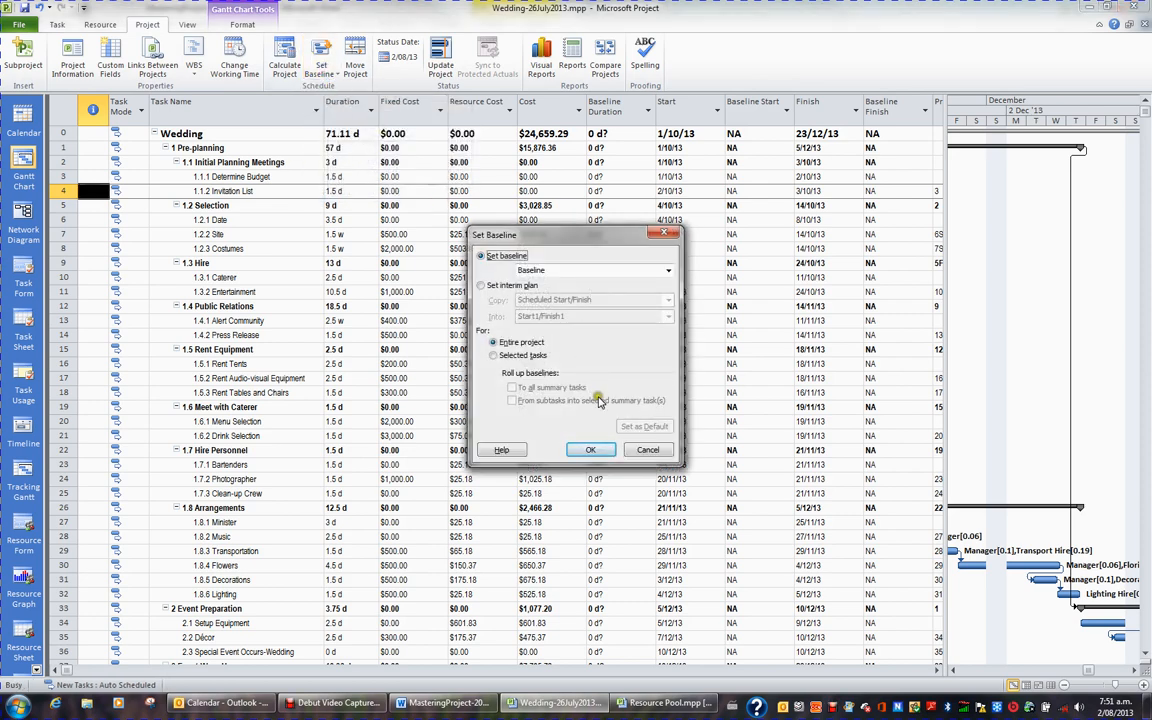
left_click(594, 450)
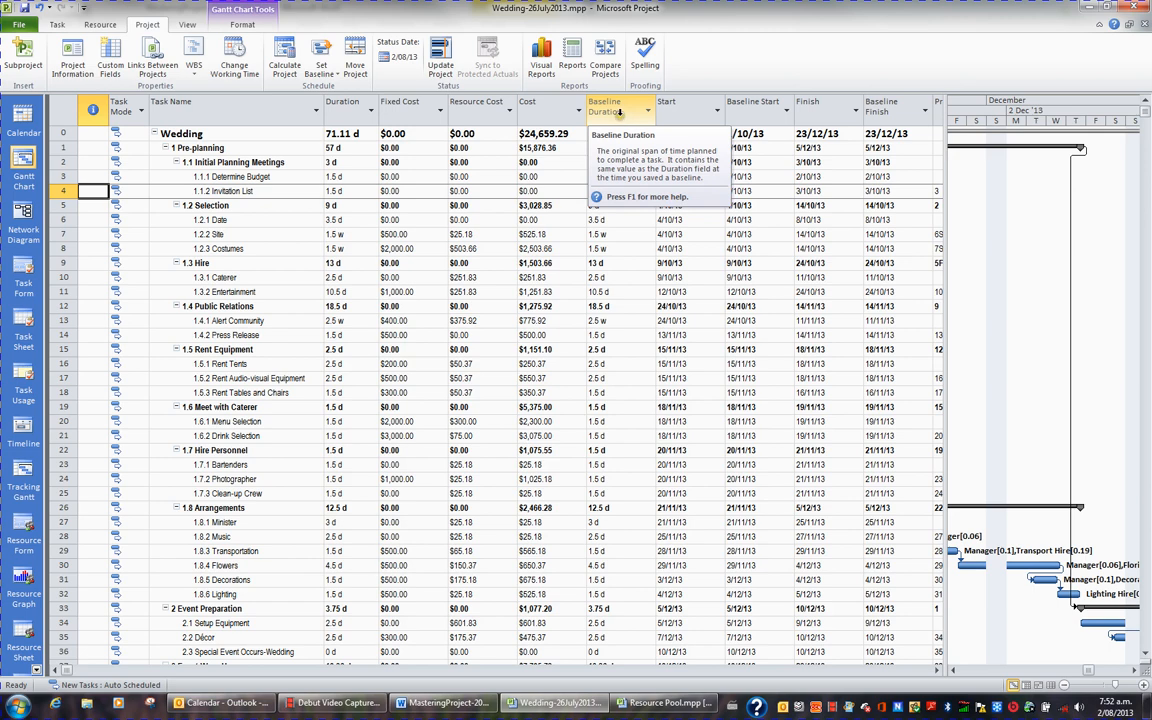
Hide the Baseline Duration, Baseline Start and Baseline Finish columns and narrow the task table to end at Finish
left_click(620, 113)
right_click(620, 113)
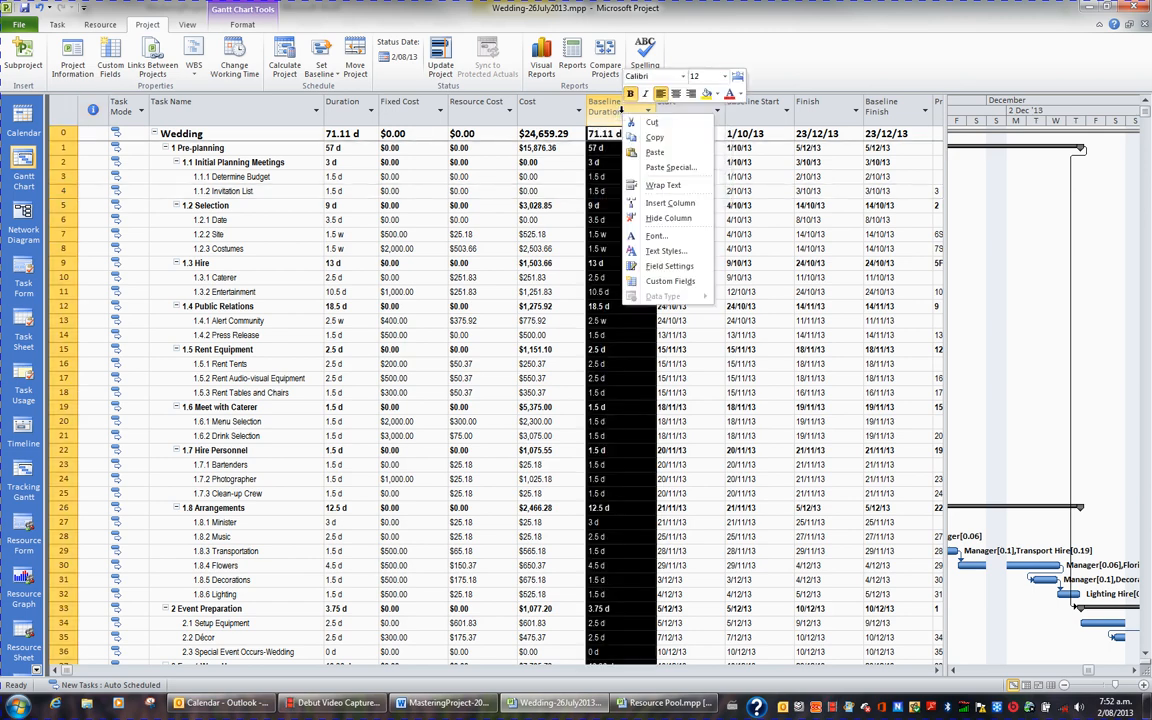
left_click(659, 218)
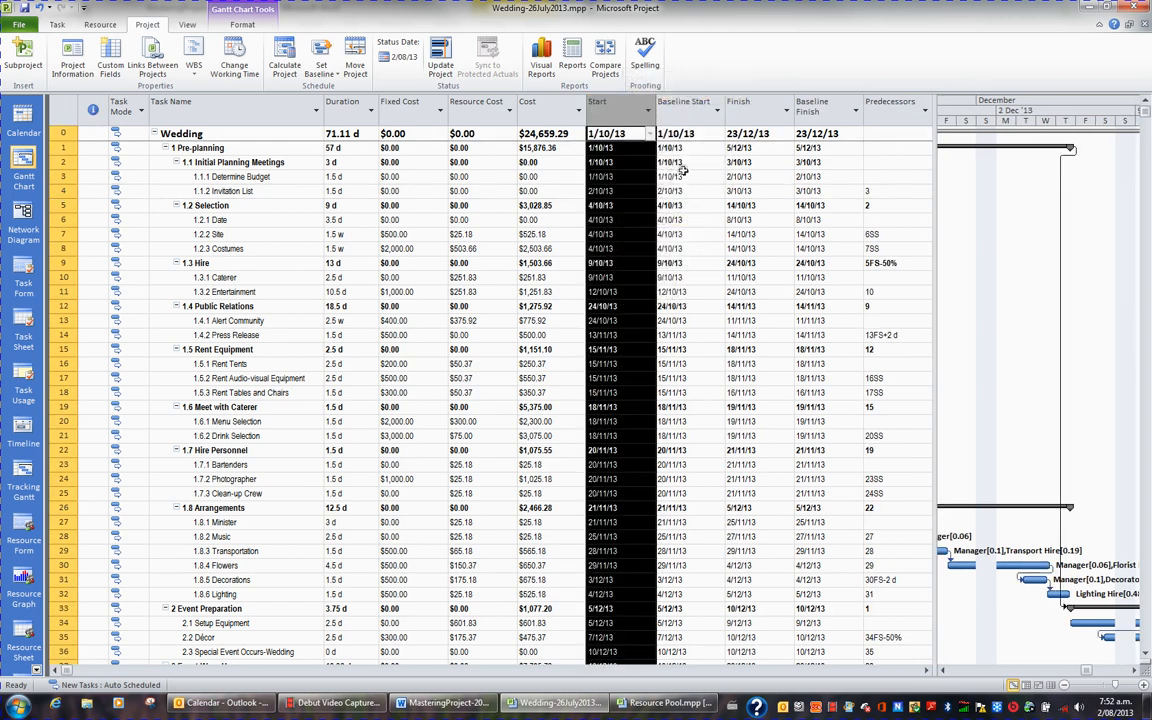
right_click(690, 113)
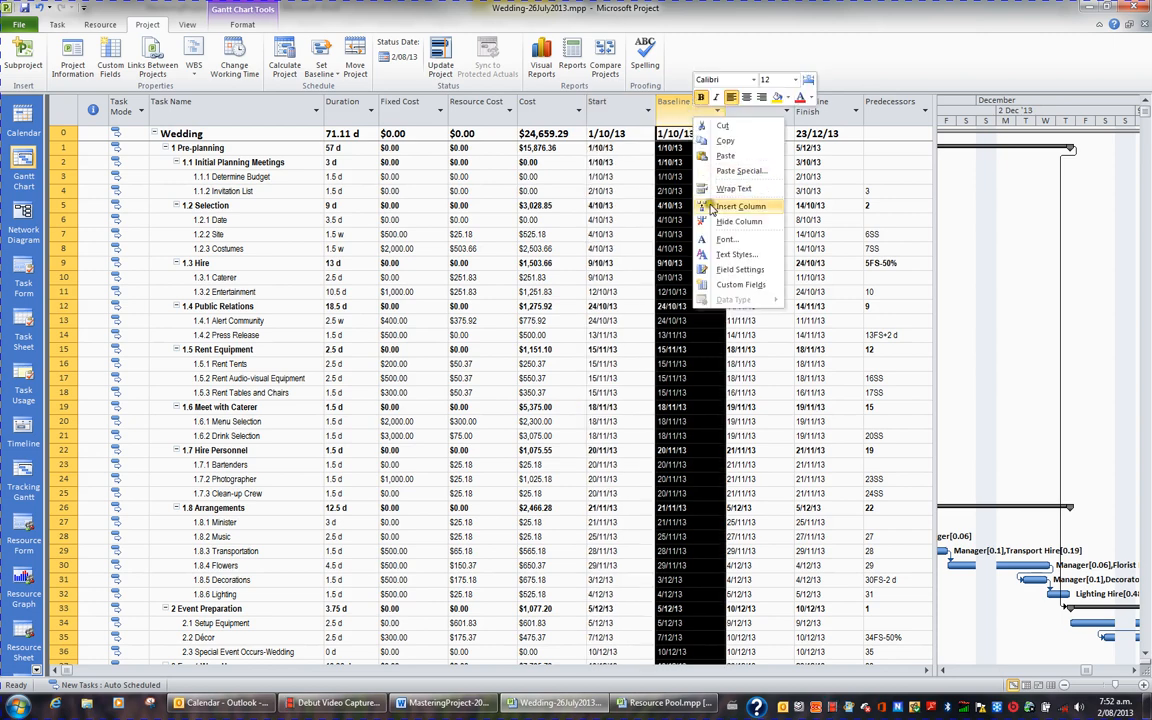
left_click(735, 221)
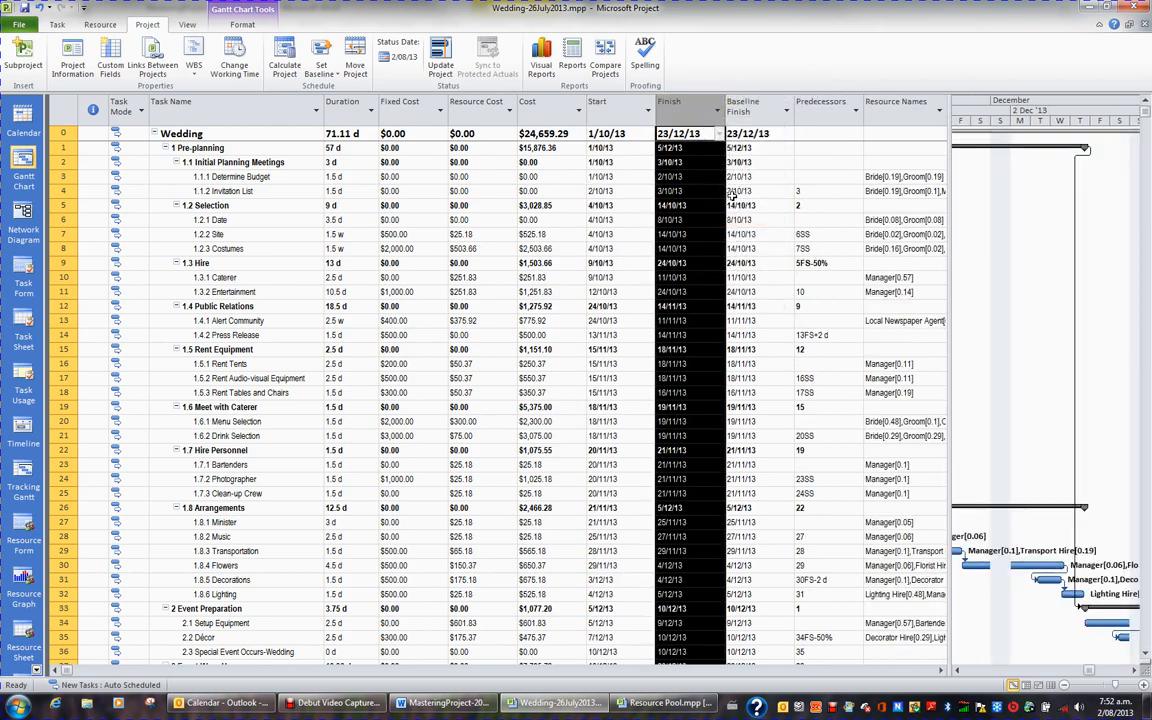
right_click(752, 110)
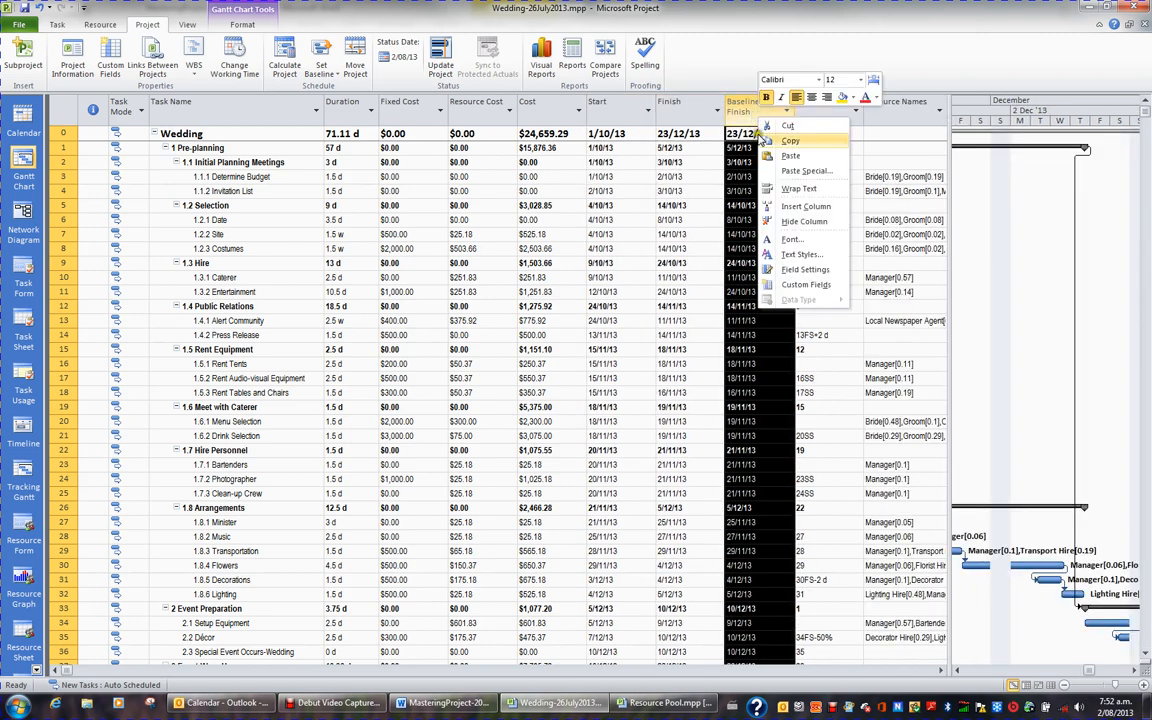
left_click(790, 221)
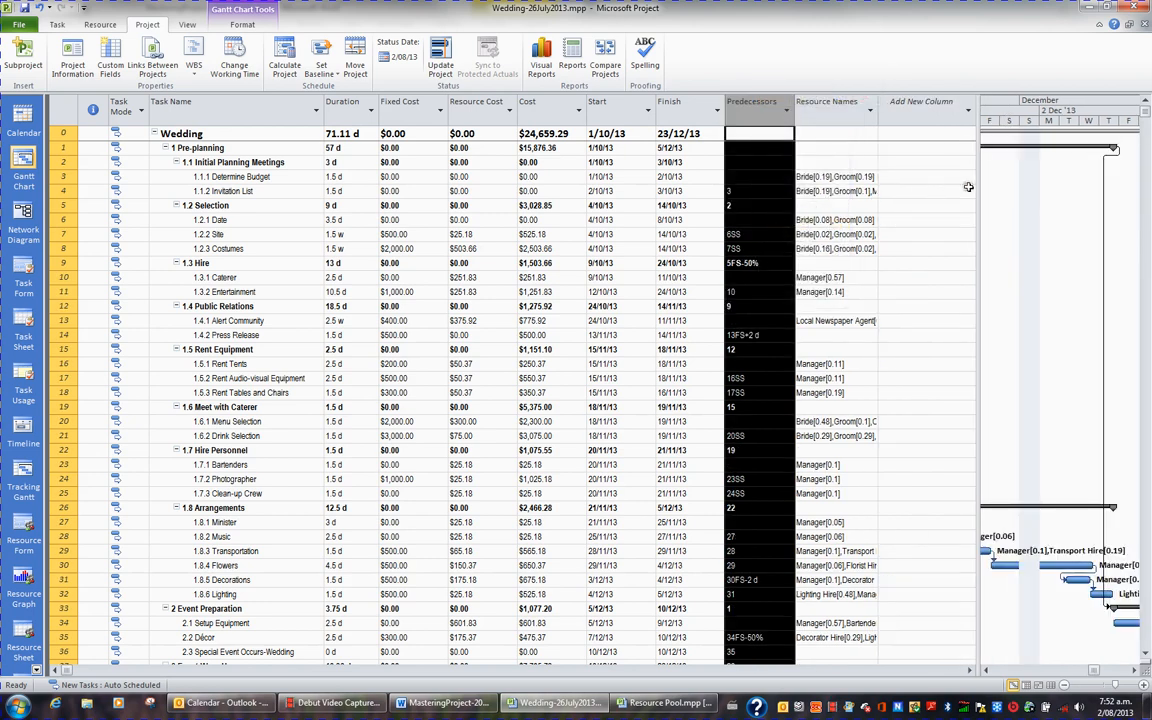
left_click_drag(979, 190, 728, 195)
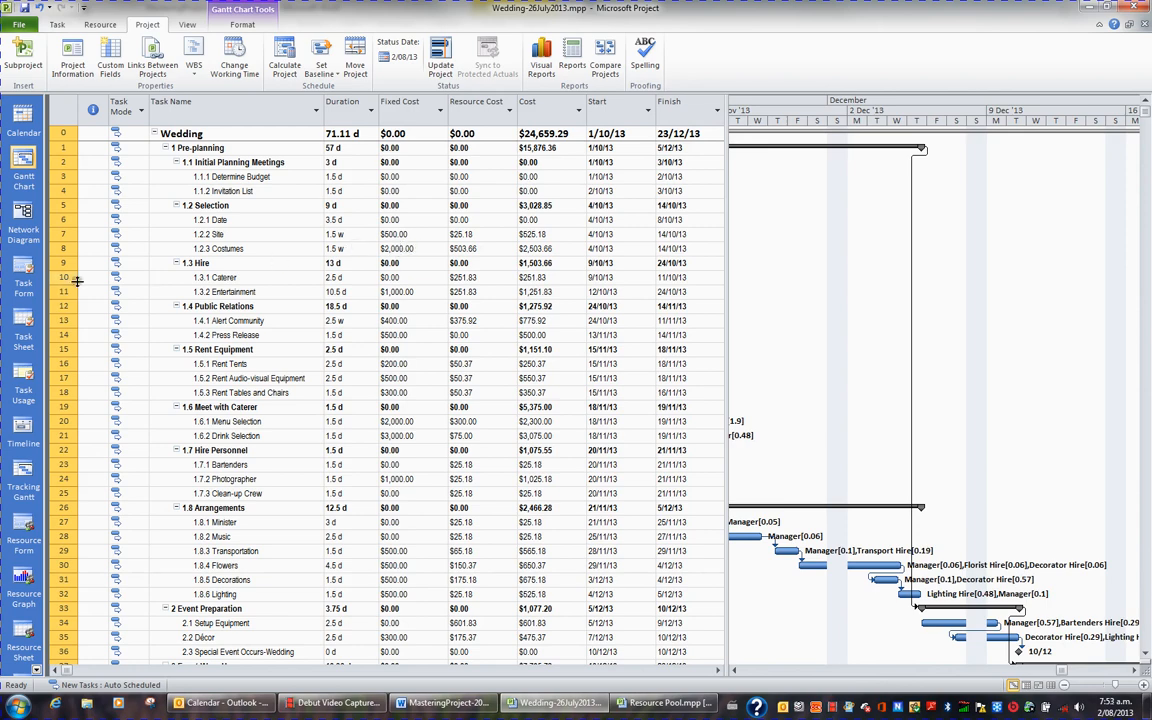
Switch to the Tracking Gantt view and examine the baseline bars beneath the task bars, such as the Date task's
left_click(22, 476)
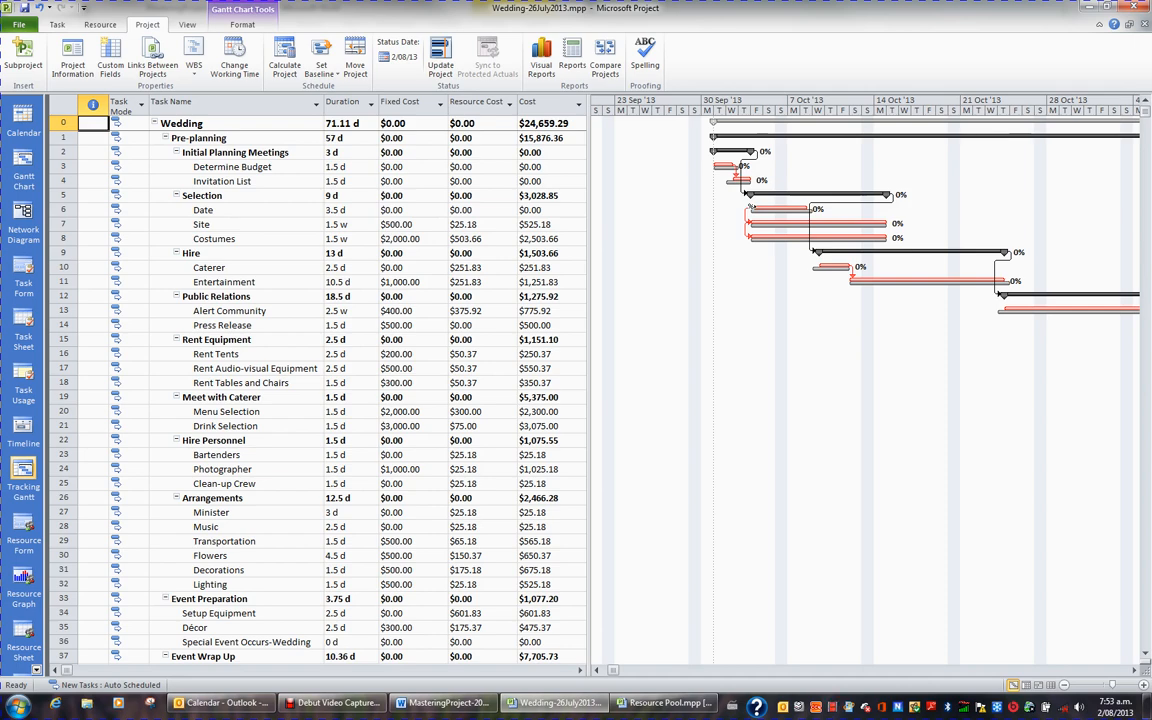
left_click(763, 212)
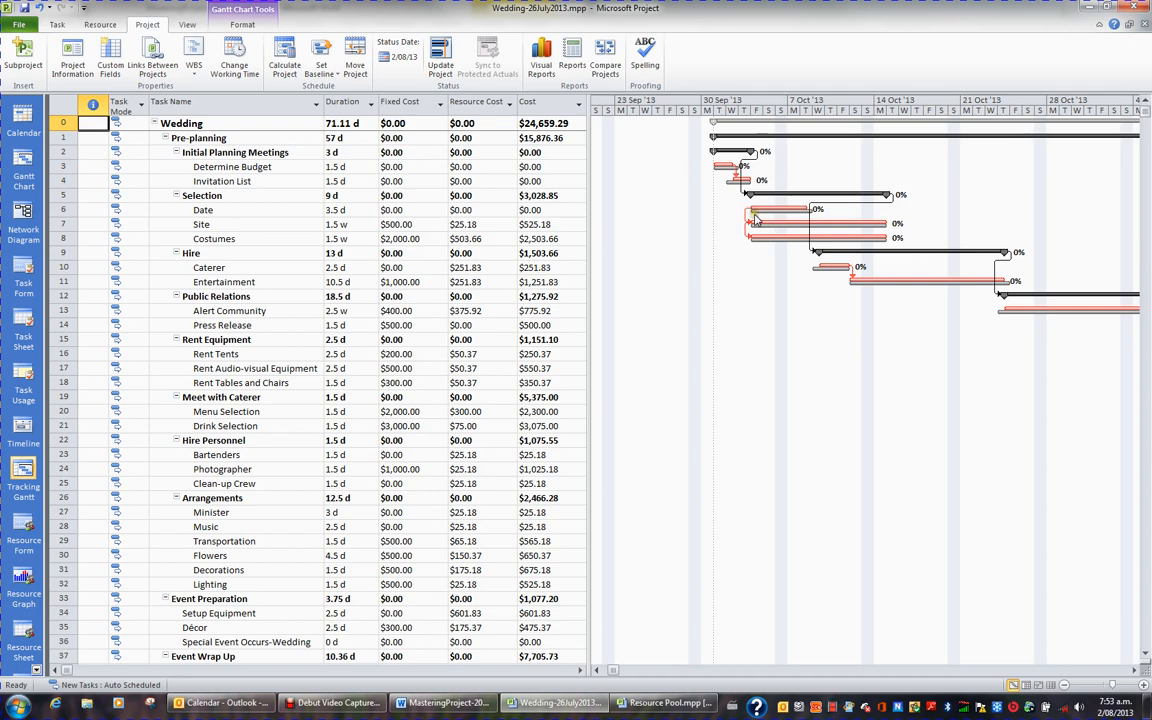